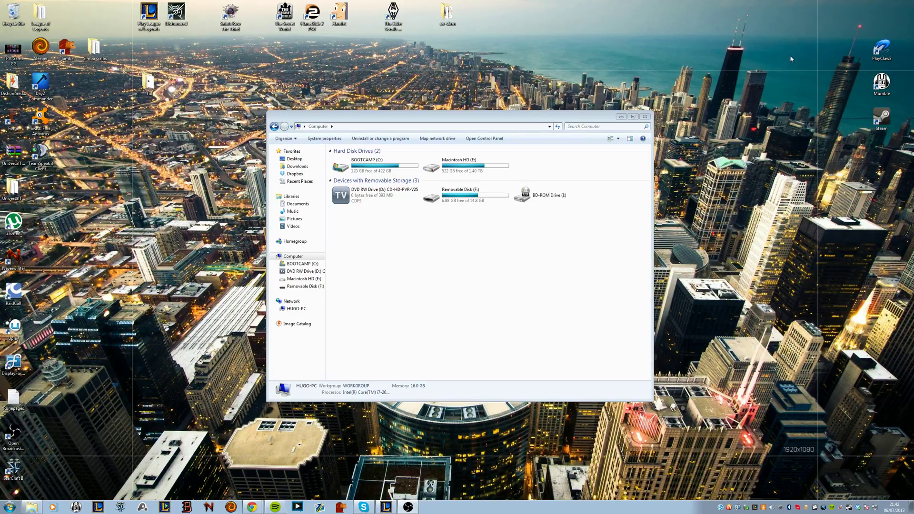
Launch the unpatched Server program from C:\Program Files (x86)\Cube World.
{"action": "double_click", "coordinate": [380, 158]}
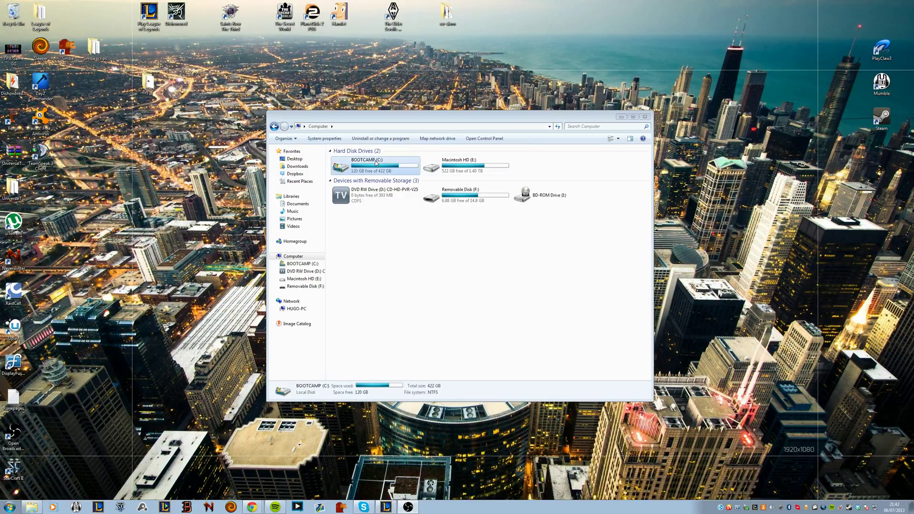
{"action": "double_click", "coordinate": [409, 234]}
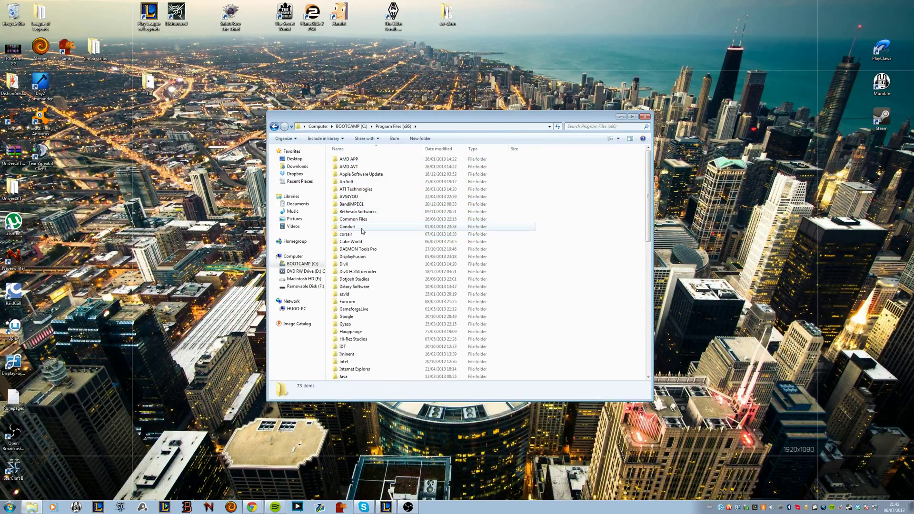
{"action": "double_click", "coordinate": [358, 242]}
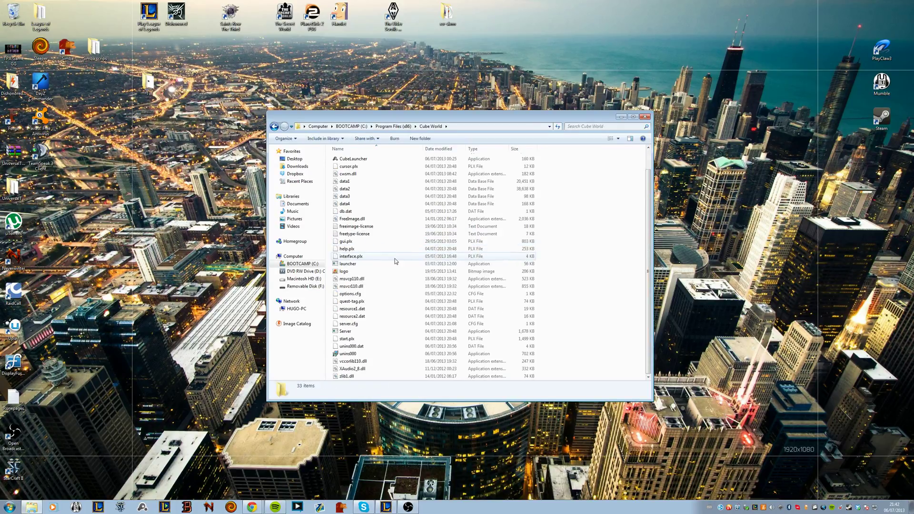
{"action": "double_click", "coordinate": [345, 333]}
Centre the Server console and close it once it reports 'Server started'.
{"action": "left_click_drag", "start_coordinate": [265, 123], "coordinate": [452, 149]}
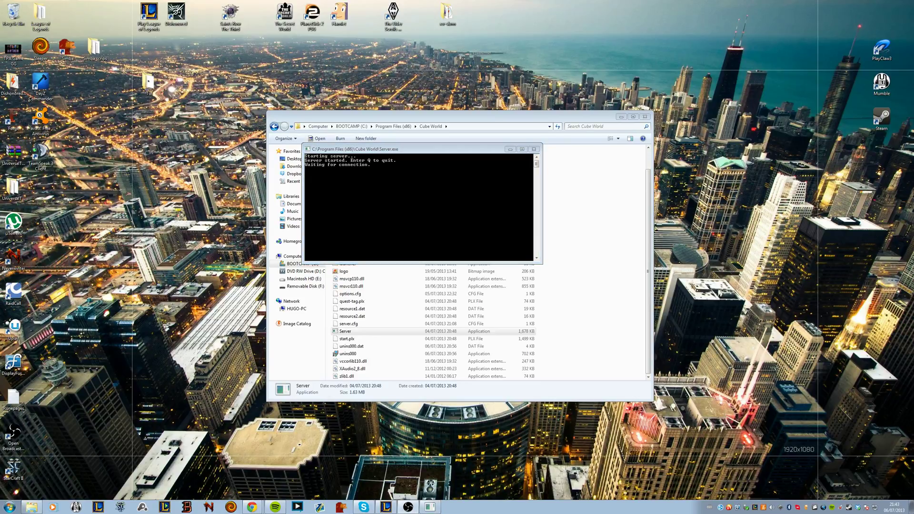
{"action": "left_click", "coordinate": [533, 149]}
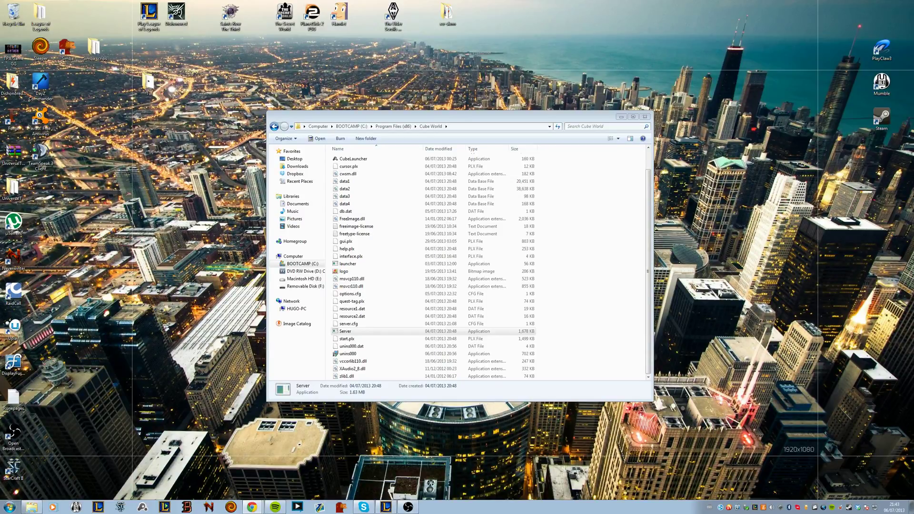
Accept the MEGA Terms of Service for the Release.7z download and minimise Chrome.
{"action": "key", "text": "alt+Tab"}
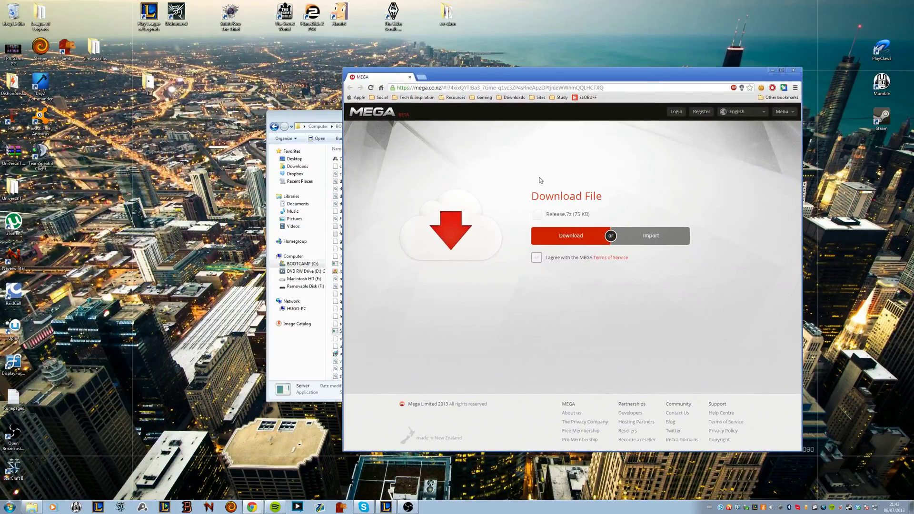
{"action": "left_click", "coordinate": [538, 262]}
{"action": "left_click", "coordinate": [742, 110]}
{"action": "left_click", "coordinate": [744, 109]}
{"action": "left_click", "coordinate": [772, 70]}
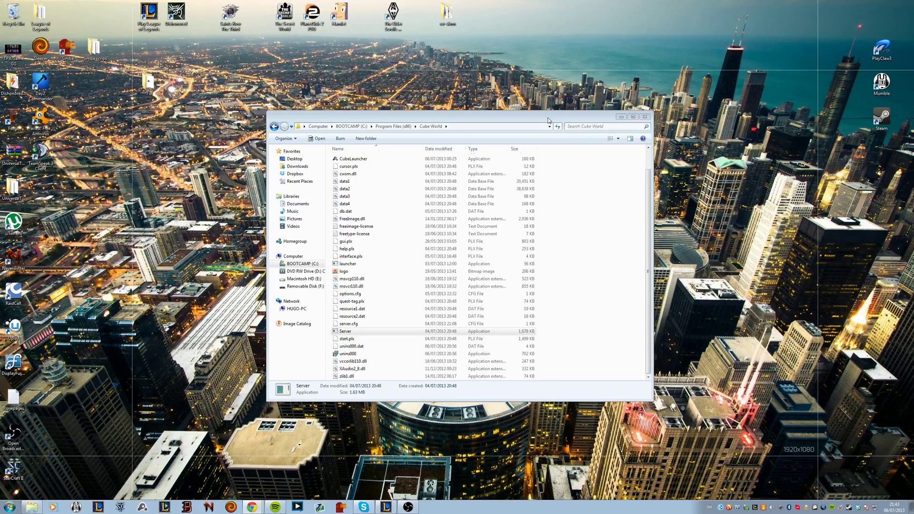
Extract the Release archive in the desktop Tut folder to get cwsm.dll and launcher.
{"action": "left_click_drag", "start_coordinate": [548, 120], "coordinate": [588, 113]}
{"action": "left_click", "coordinate": [169, 107]}
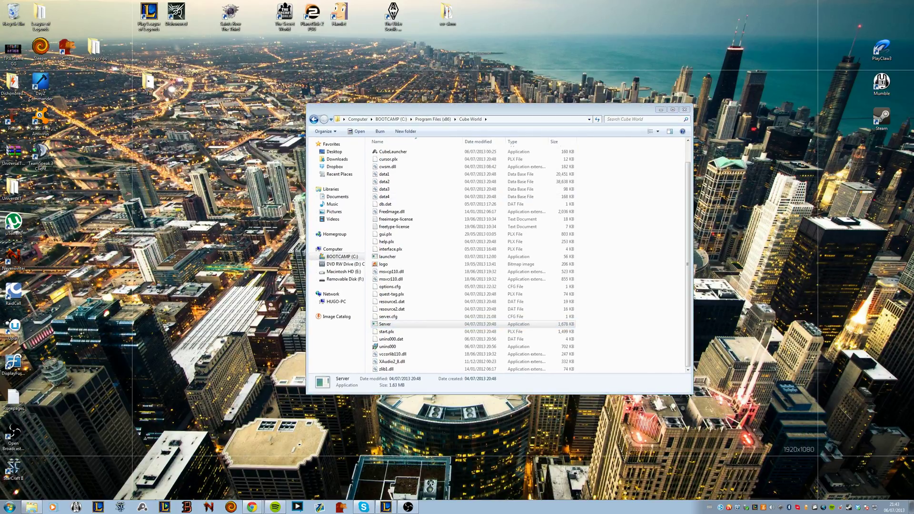
{"action": "double_click", "coordinate": [145, 84]}
{"action": "left_click", "coordinate": [398, 162]}
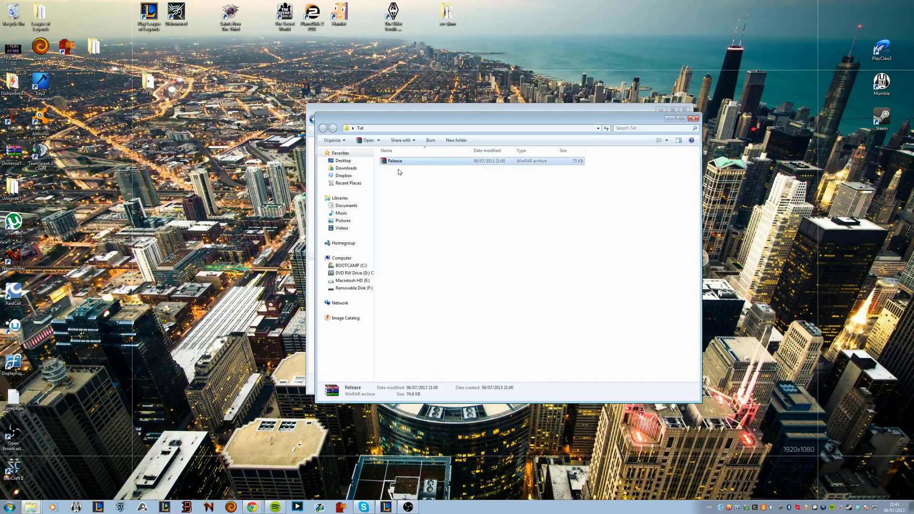
{"action": "right_click", "coordinate": [396, 161]}
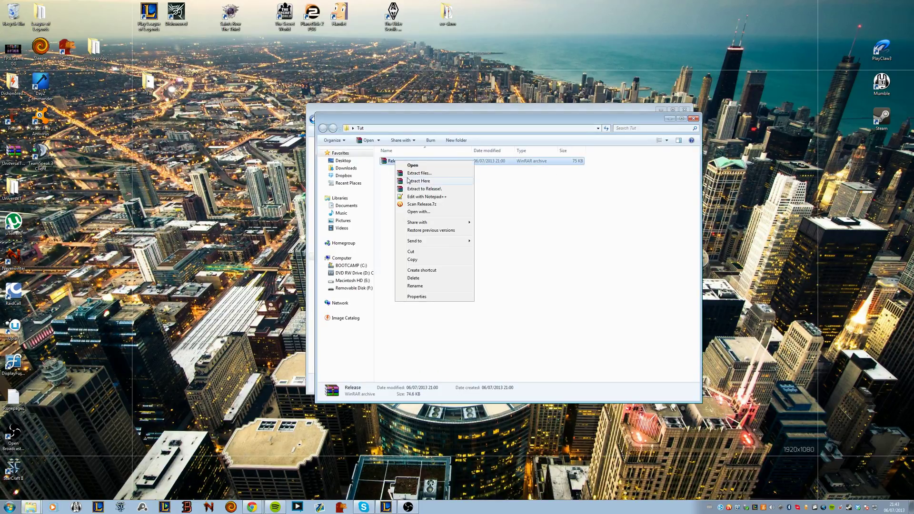
{"action": "left_click", "coordinate": [398, 185]}
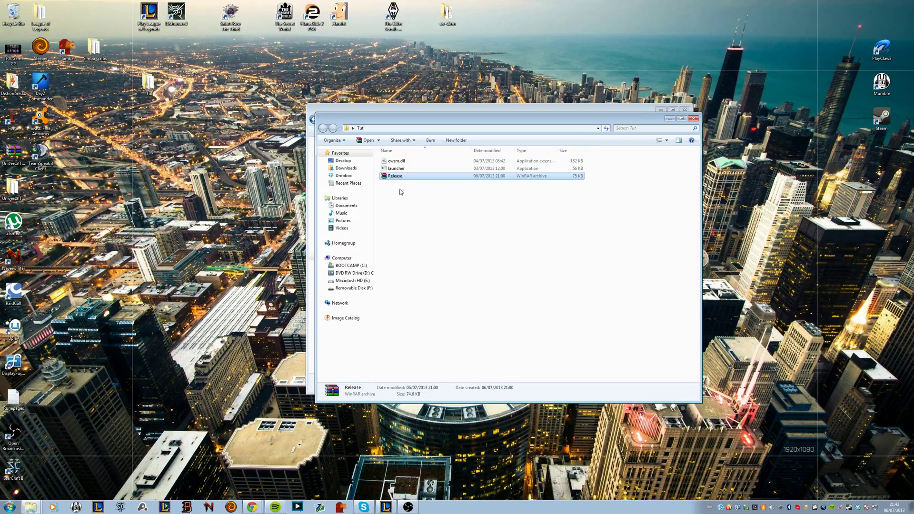
{"action": "left_click", "coordinate": [397, 168]}
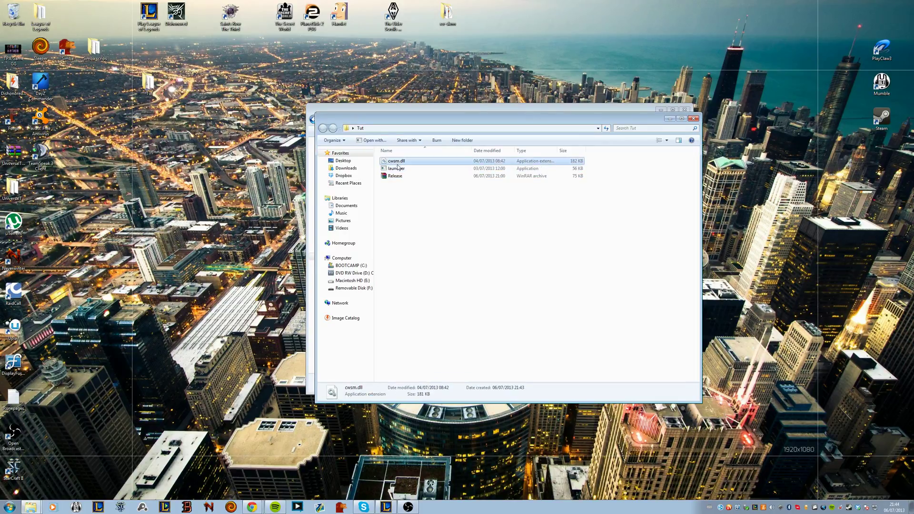
{"action": "left_click_drag", "start_coordinate": [419, 123], "coordinate": [606, 175]}
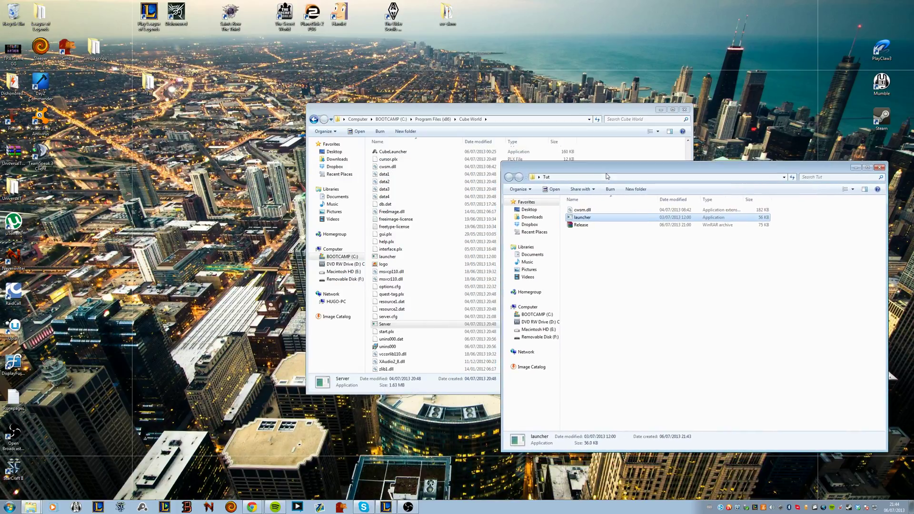
{"action": "left_click", "coordinate": [589, 211], "text": "ctrl"}
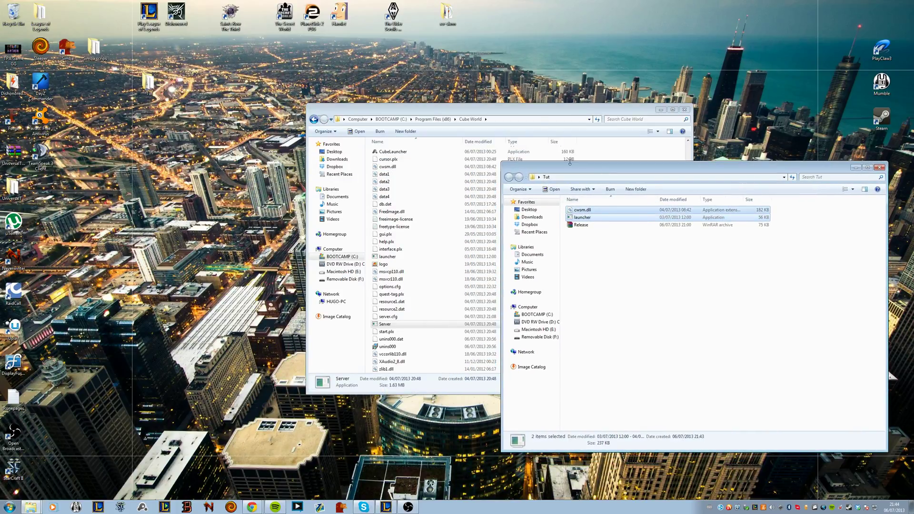
{"action": "left_click_drag", "start_coordinate": [537, 112], "coordinate": [399, 105]}
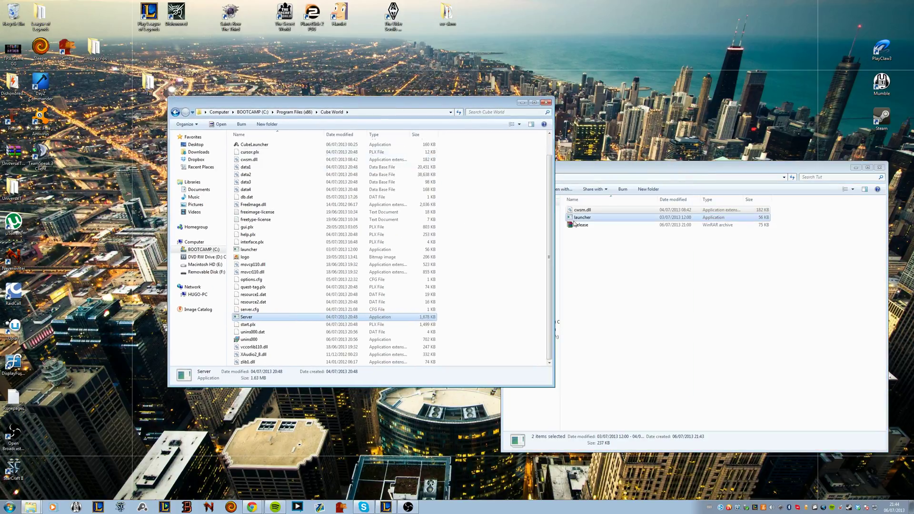
{"action": "left_click", "coordinate": [621, 266]}
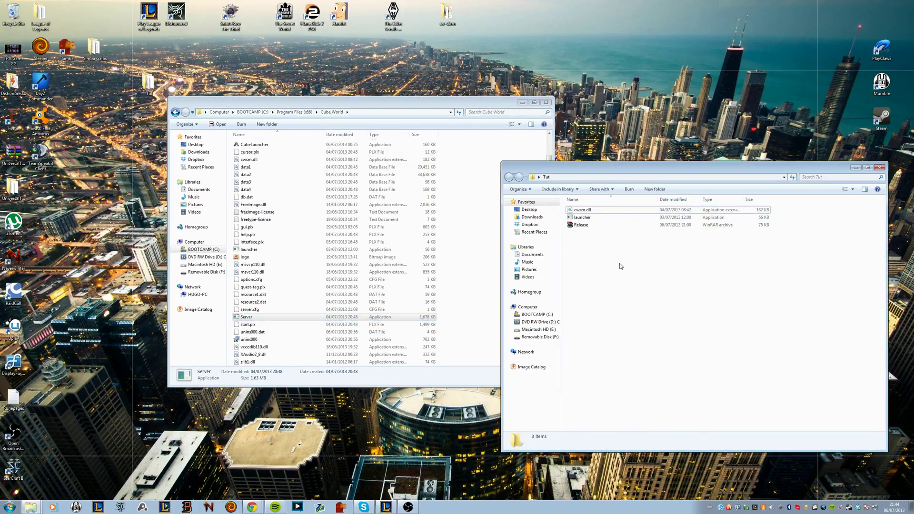
{"action": "left_click", "coordinate": [590, 217]}
{"action": "left_click", "coordinate": [588, 209], "text": "ctrl"}
{"action": "left_click_drag", "start_coordinate": [343, 244], "coordinate": [316, 257]}
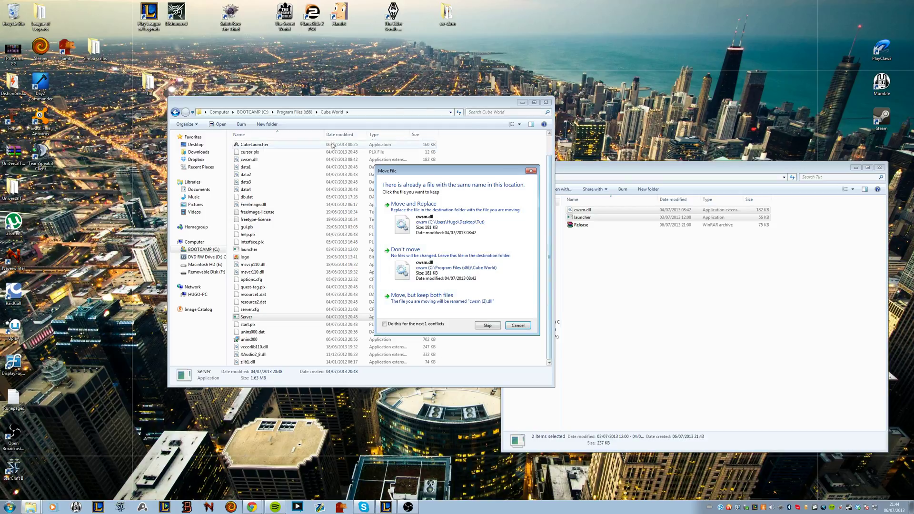
{"action": "left_click", "coordinate": [518, 327]}
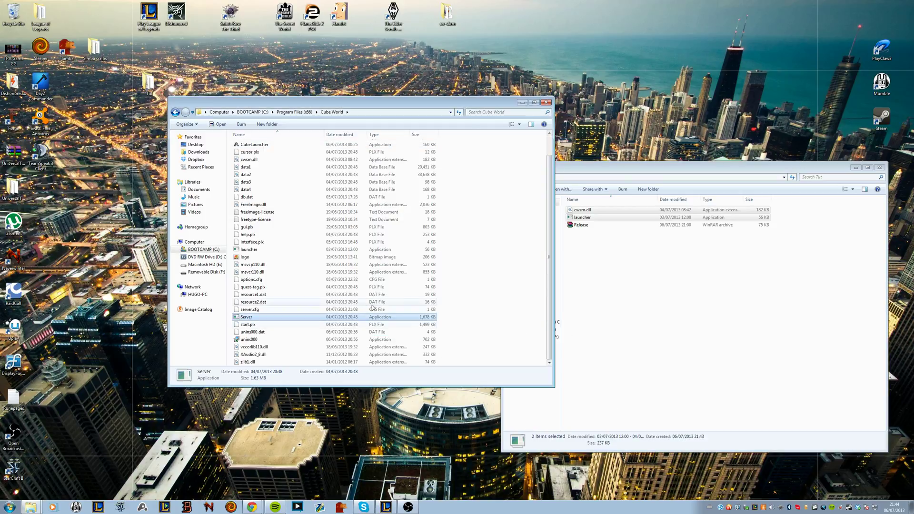
{"action": "left_click", "coordinate": [878, 167]}
Run the patched launcher from the Cube World folder and centre the server console.
{"action": "left_click_drag", "start_coordinate": [305, 126], "coordinate": [394, 122]}
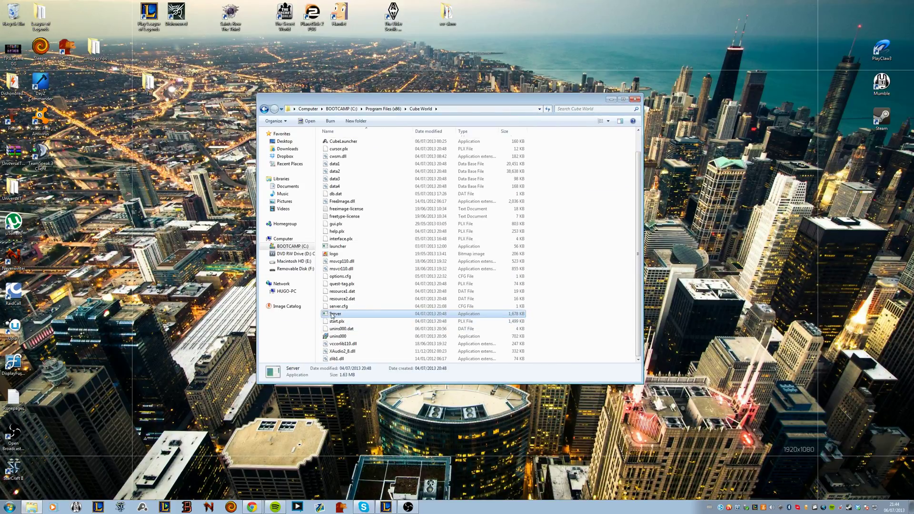
{"action": "left_click", "coordinate": [339, 246]}
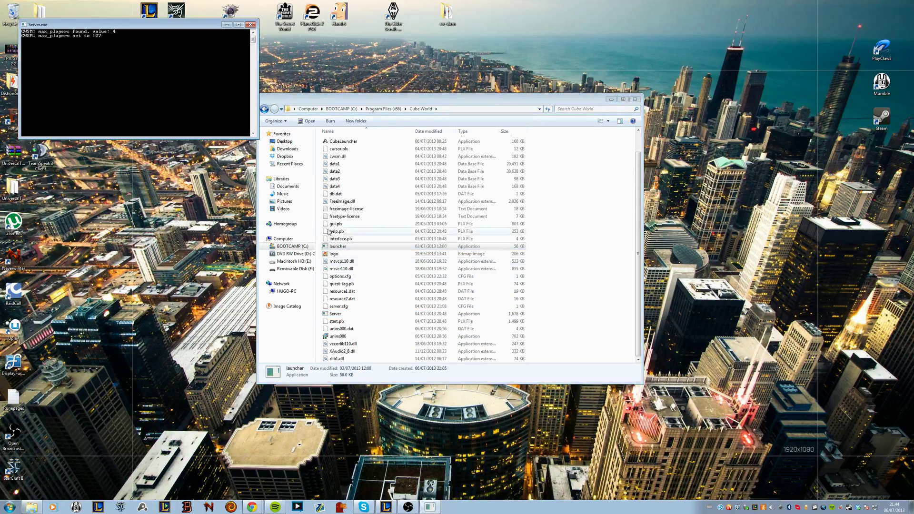
{"action": "left_click_drag", "start_coordinate": [142, 24], "coordinate": [408, 166]}
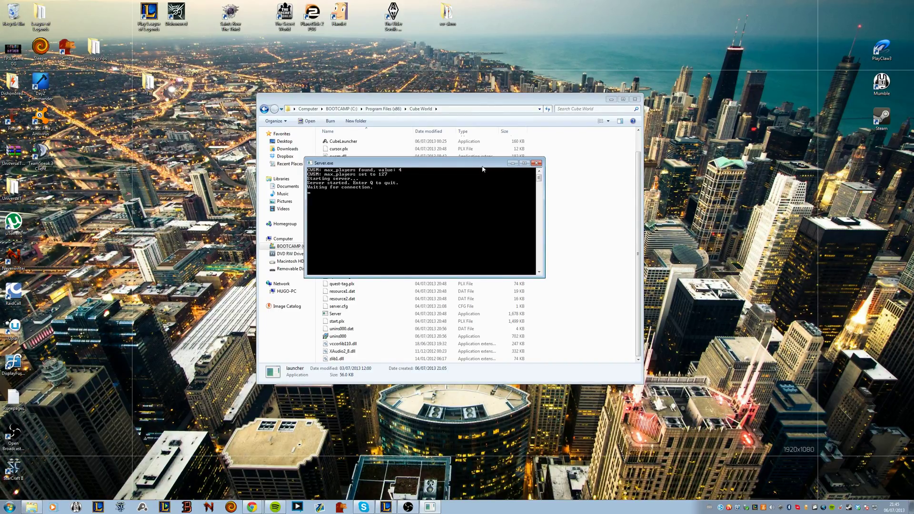
{"action": "left_click_drag", "start_coordinate": [483, 163], "coordinate": [429, 172]}
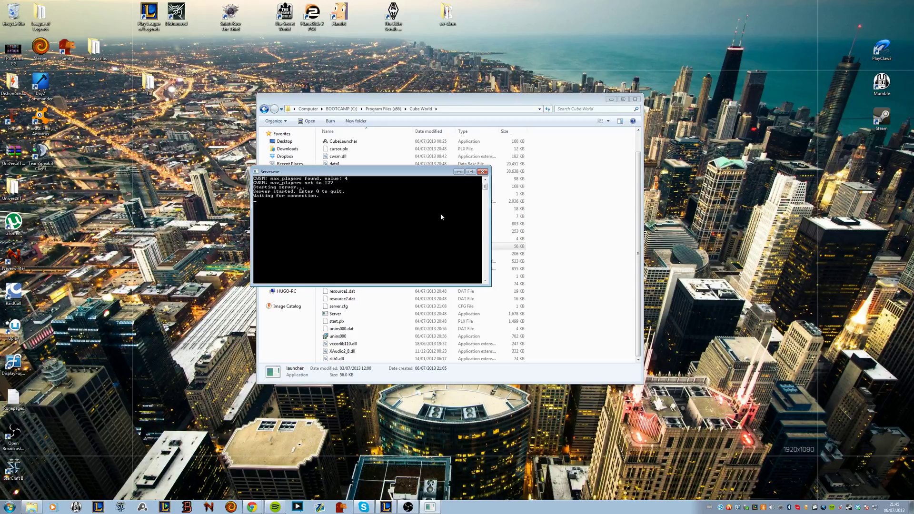
{"action": "left_click_drag", "start_coordinate": [411, 171], "coordinate": [394, 232]}
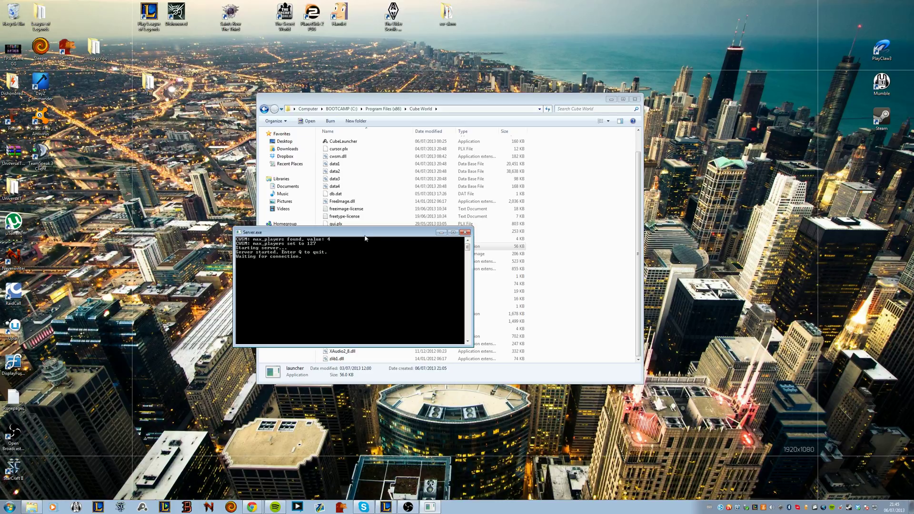
{"action": "left_click_drag", "start_coordinate": [365, 236], "coordinate": [383, 227]}
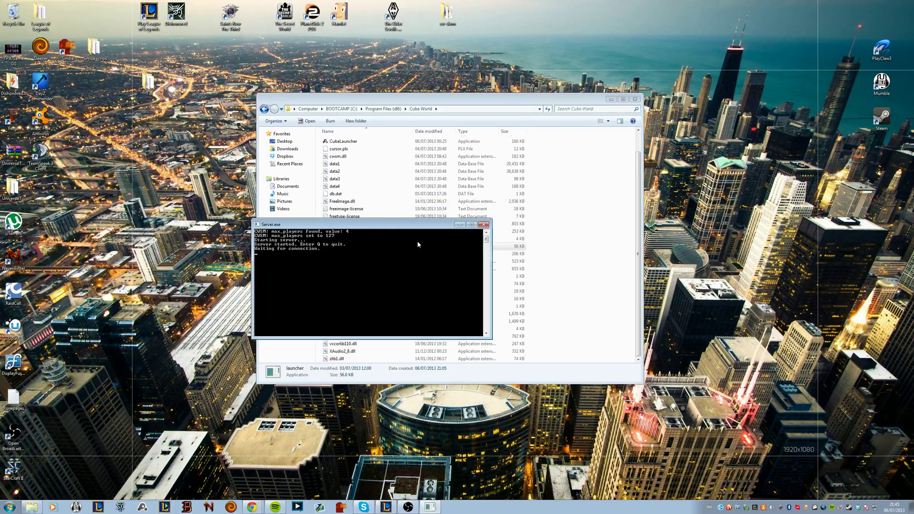
{"action": "left_click_drag", "start_coordinate": [399, 224], "coordinate": [361, 219]}
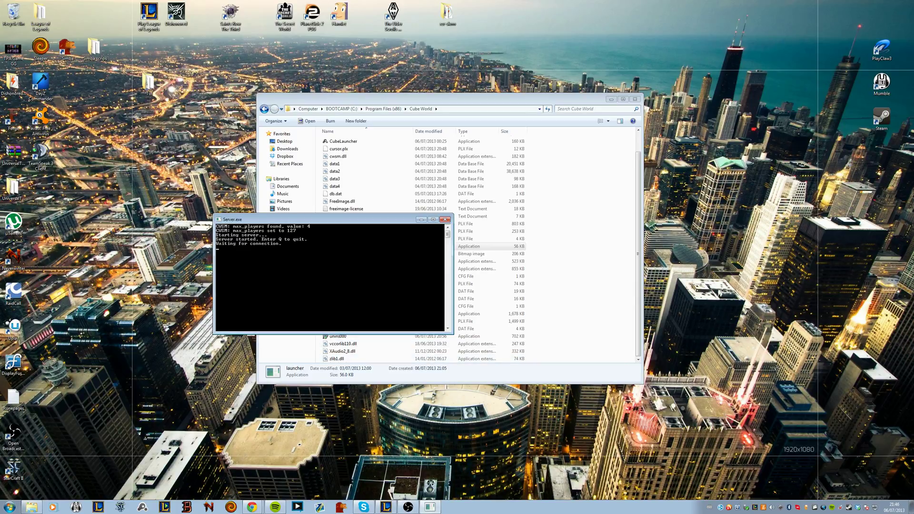
{"action": "left_click", "coordinate": [408, 507]}
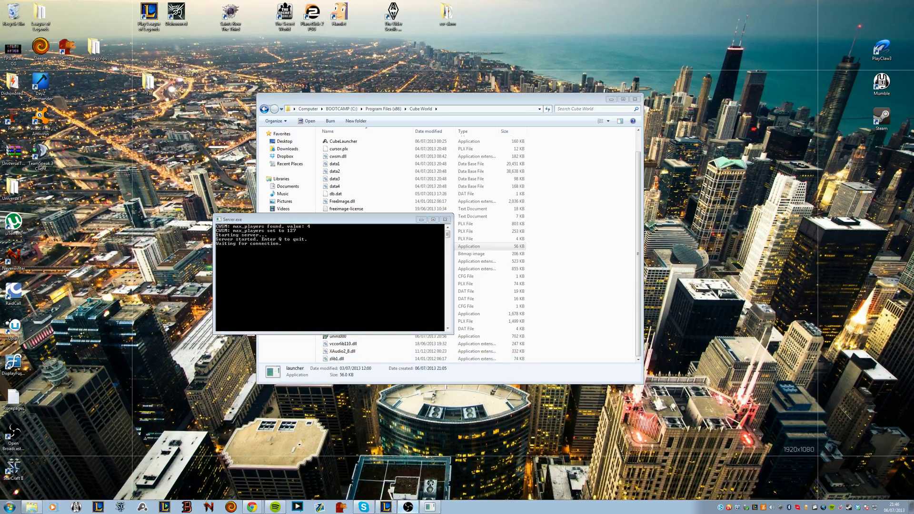